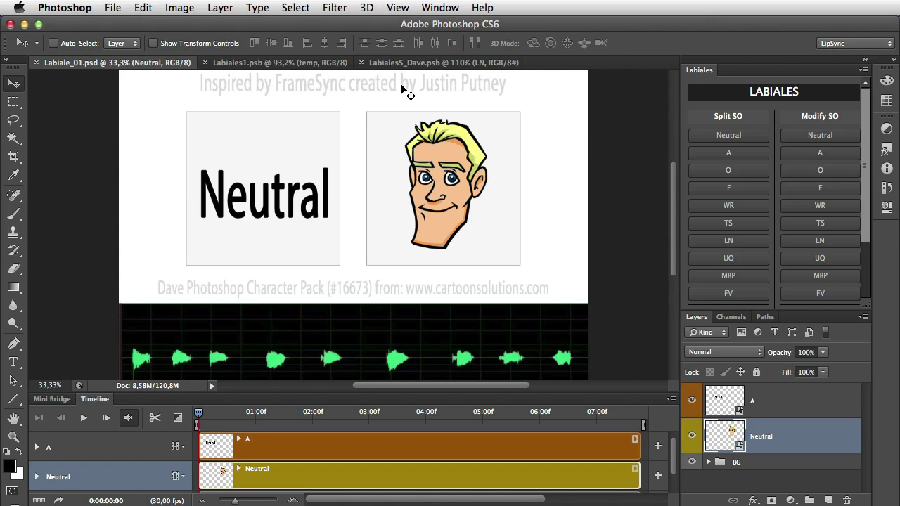
Switch from the Photoshop lip-sync document to Chrome's FrameSync 2.0 blog post
key("super+Tab")
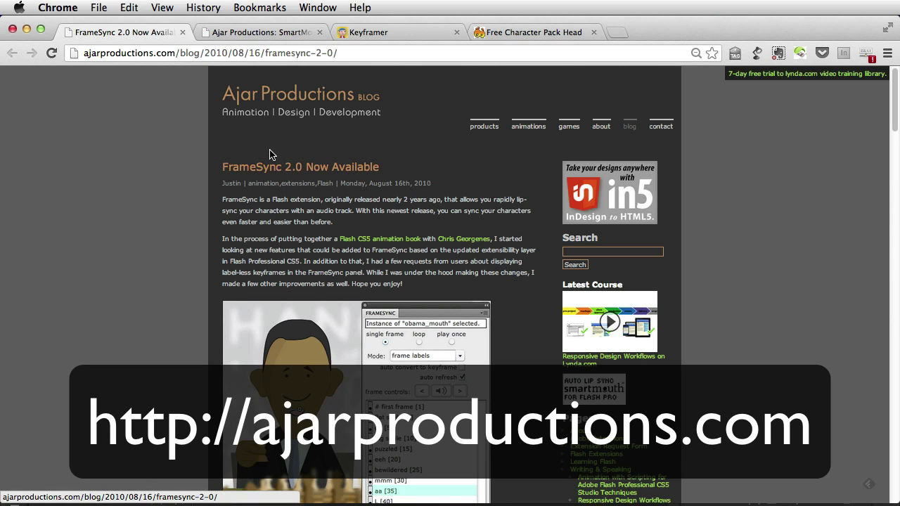
Browse the SmartMouth and Keyframer pages, ending on the Free Character Pack Head page
left_click(269, 35)
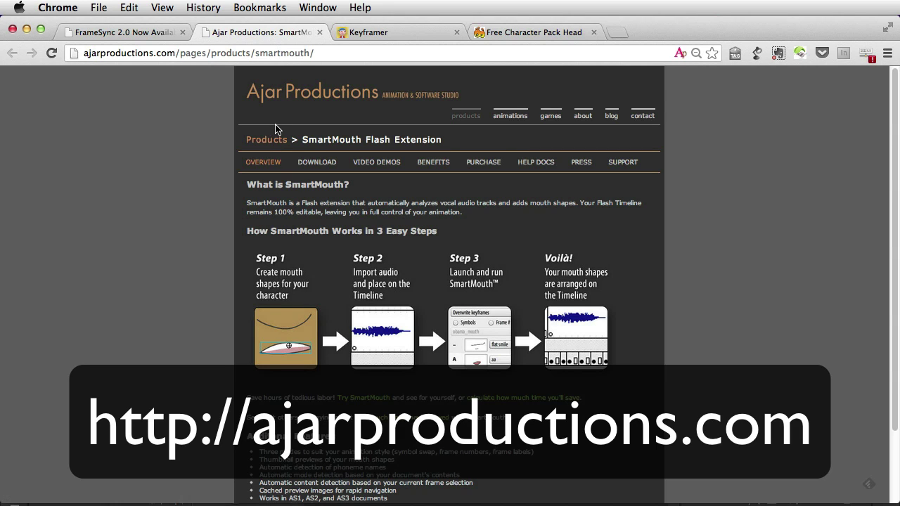
left_click(383, 35)
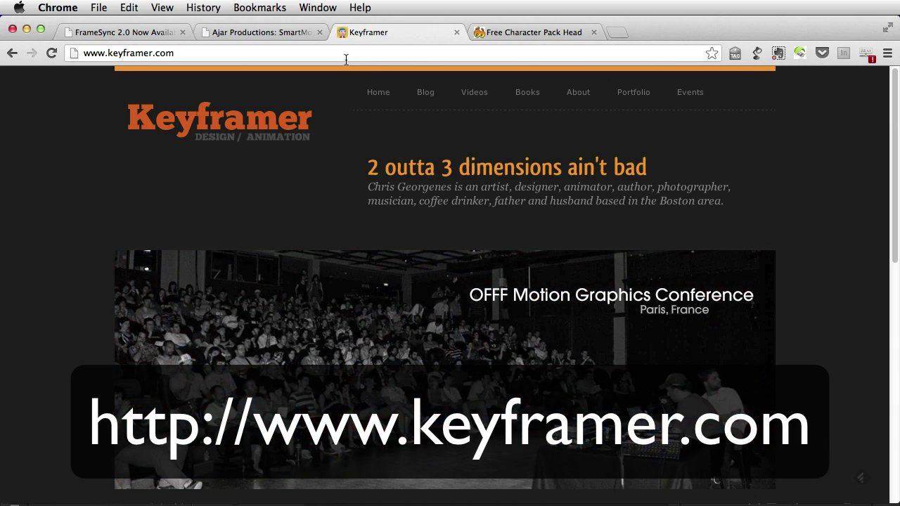
left_click(527, 35)
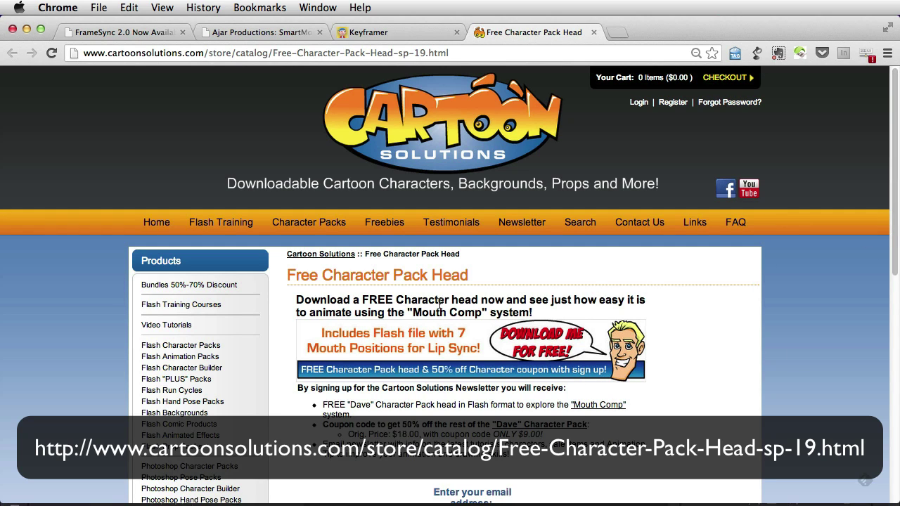
Scroll down to the Free Download Mouth Positions section showing Dave's mouth shapes
scroll(876, 387, "down", 5)
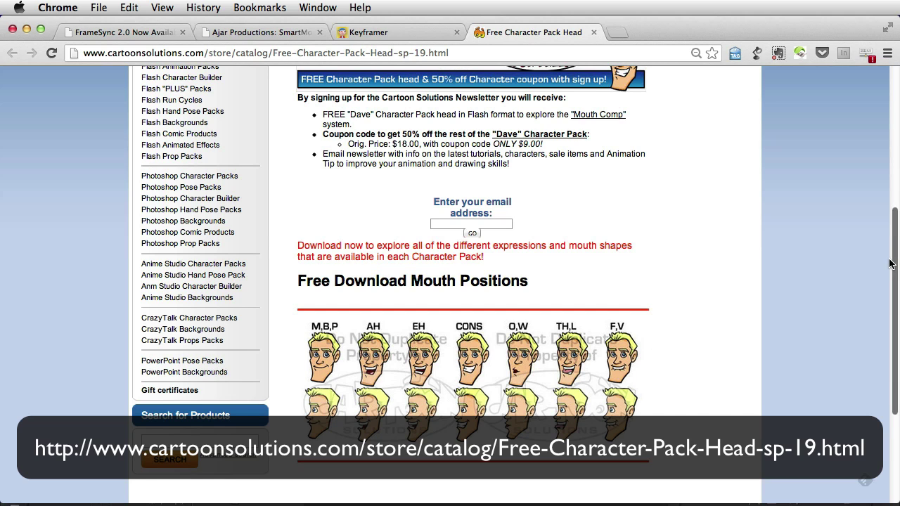
Return to Photoshop and bring up the Labiales1.psb mouth-label file
key("super+Tab")
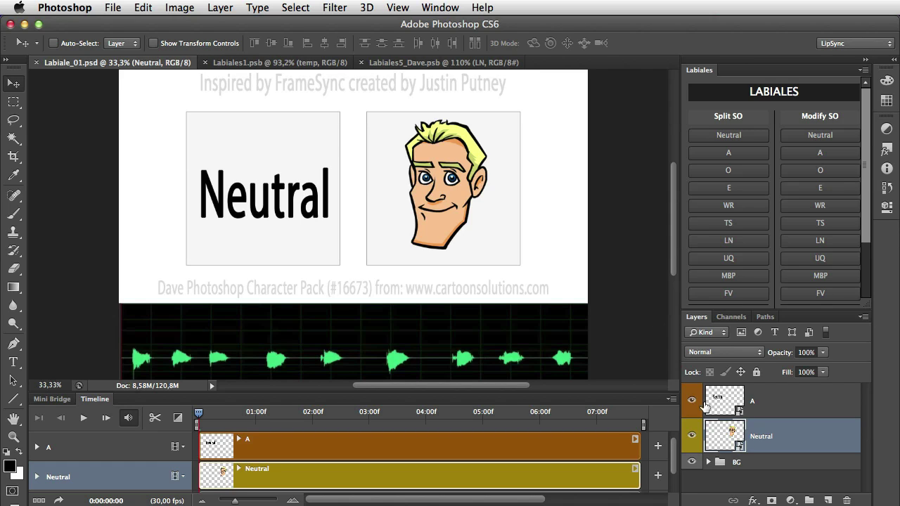
left_click(260, 64)
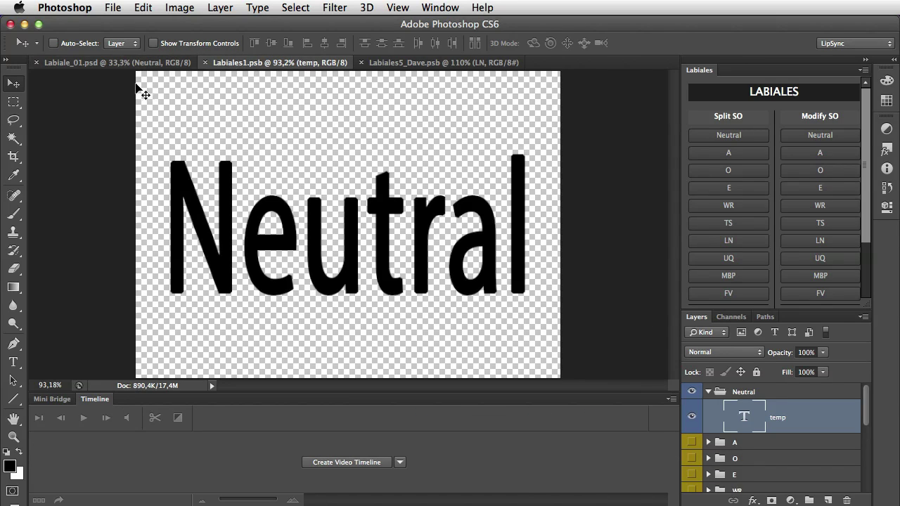
Solo the A, O and E label groups in turn in Labiales1.psb
left_click(692, 443, "alt")
left_click(692, 459, "alt")
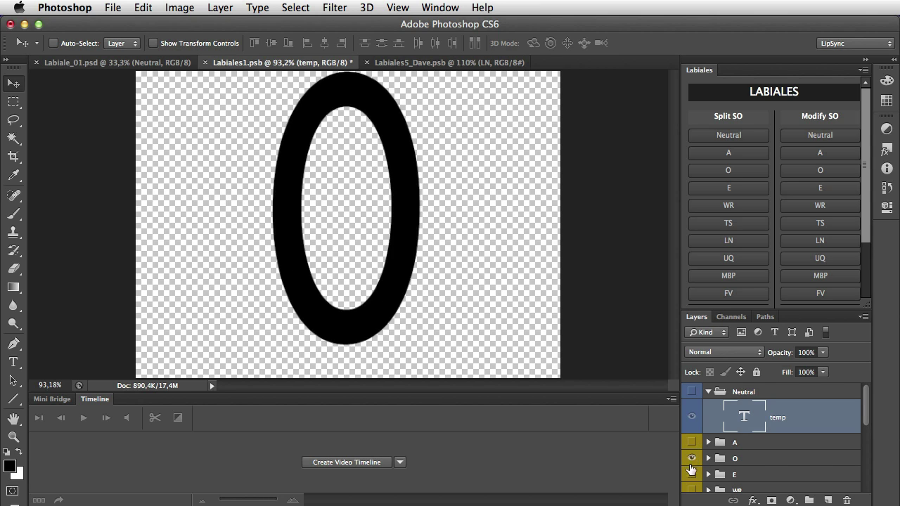
left_click(694, 476, "alt")
left_click(693, 458, "alt")
left_click(693, 443, "alt")
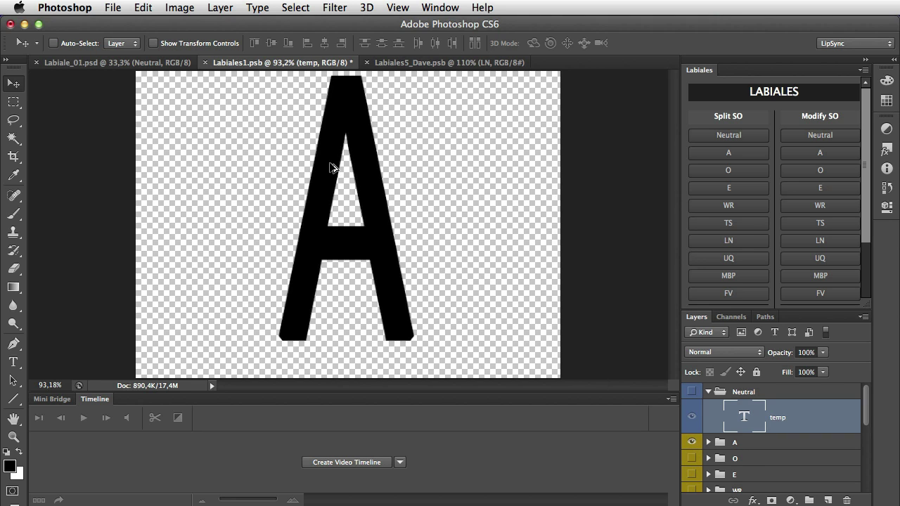
Solo Dave's O, E and A mouth shapes in Labiales5_Dave.psb, then return to Labiale_01.psd
left_click(445, 63)
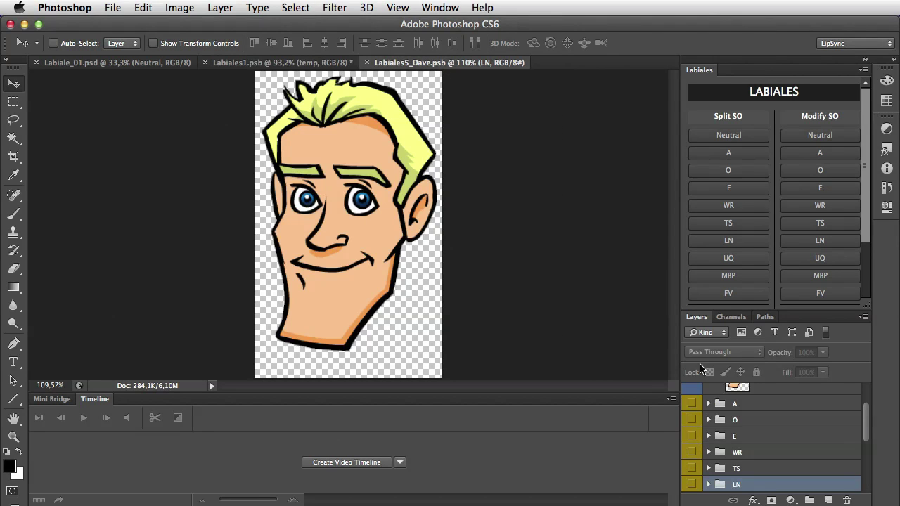
left_click(693, 420, "alt")
left_click(692, 436, "alt")
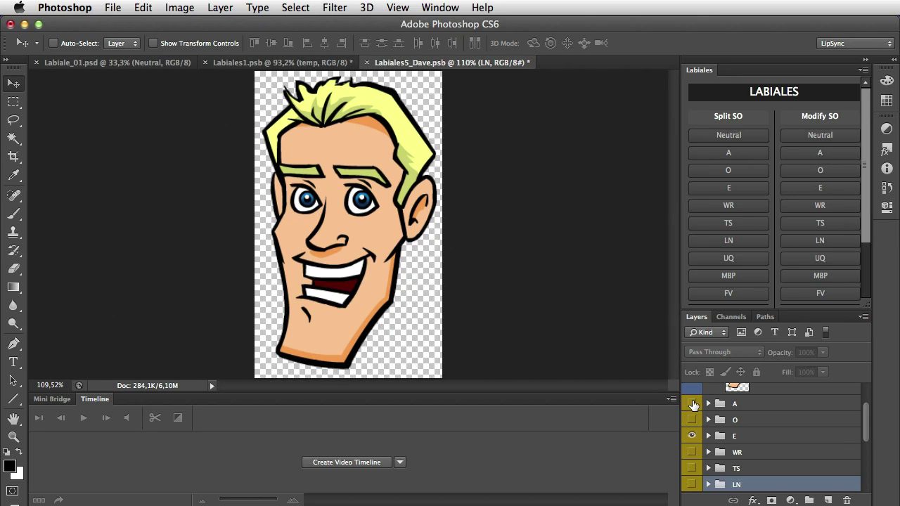
left_click(693, 405, "alt")
left_click(693, 420, "alt")
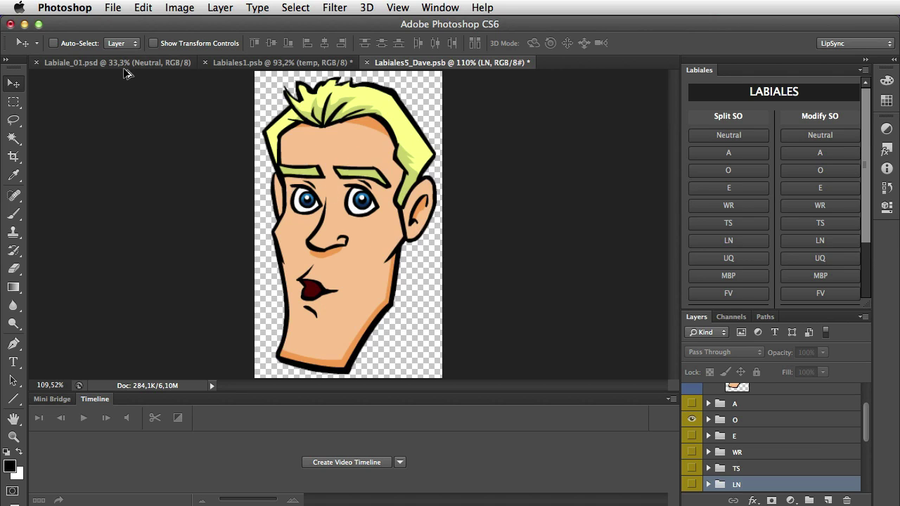
left_click(81, 64)
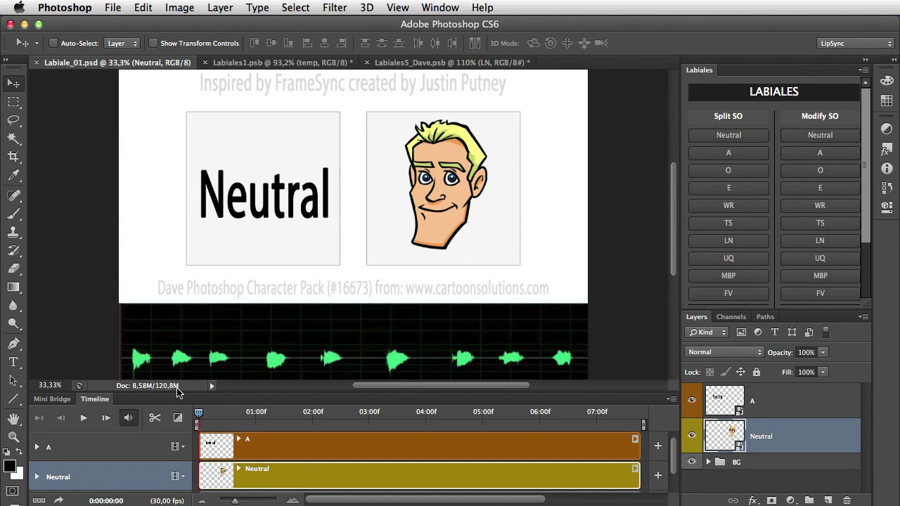
Reveal the Labiales_01 audio track in the Timeline and play a short preview
left_click_drag(673, 447, 677, 471)
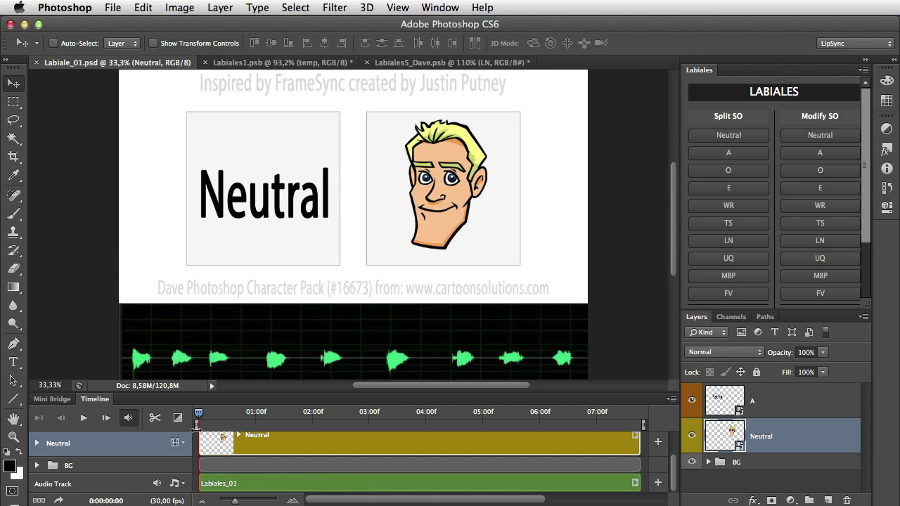
key("space")
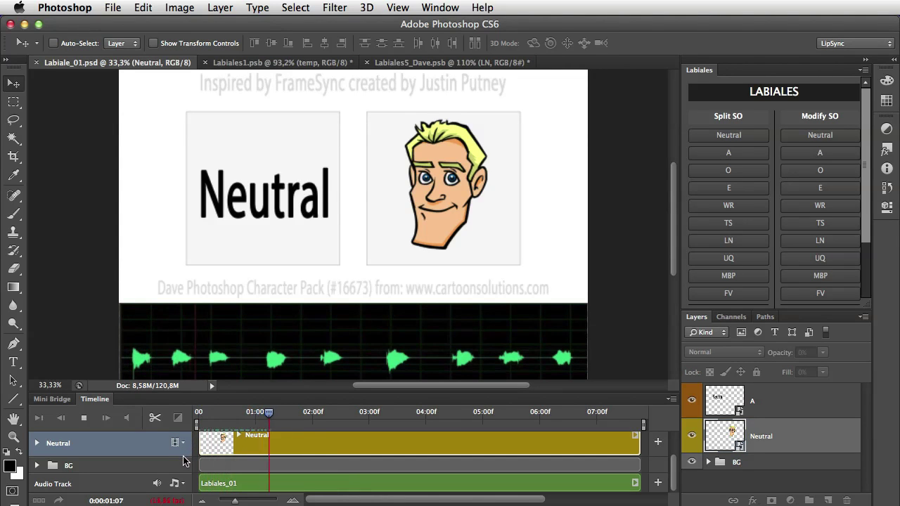
key("space")
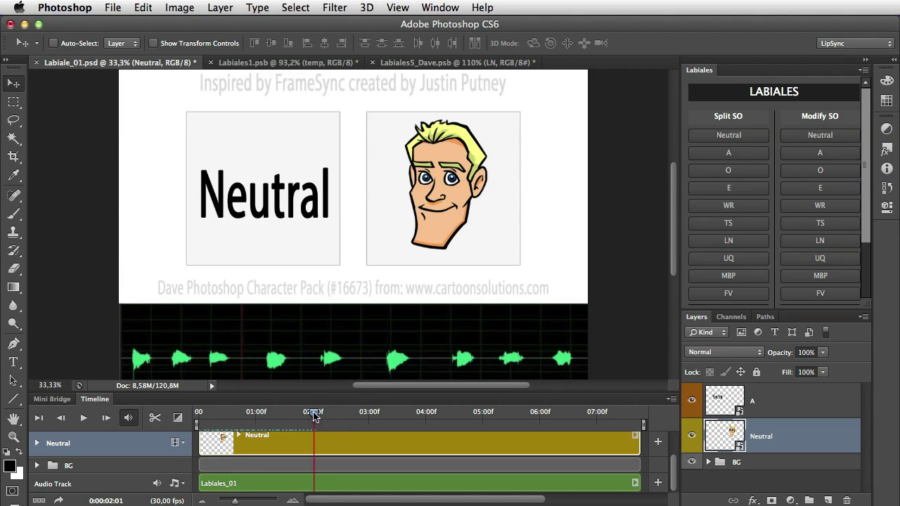
Scrub the playhead from frame 0 through the opening speech to frame 5
left_click_drag(313, 416, 198, 415)
mouse_move(200, 416)
left_mouse_down()
mouse_move(384, 414)
mouse_move(202, 415)
left_mouse_up()
left_click_drag(198, 422, 206, 426)
Insert an A mouth clip and drop it onto the Neutral track, forming Video Group 1
left_click(737, 159)
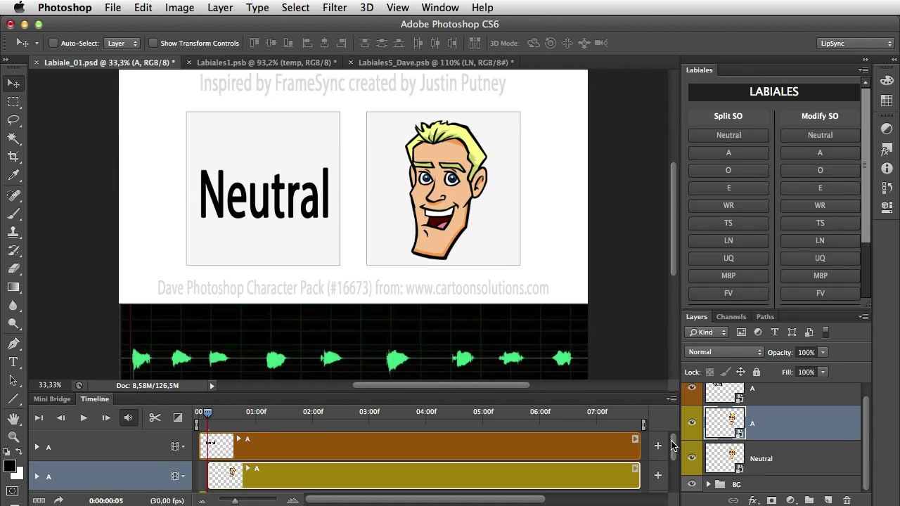
left_click_drag(673, 445, 675, 453)
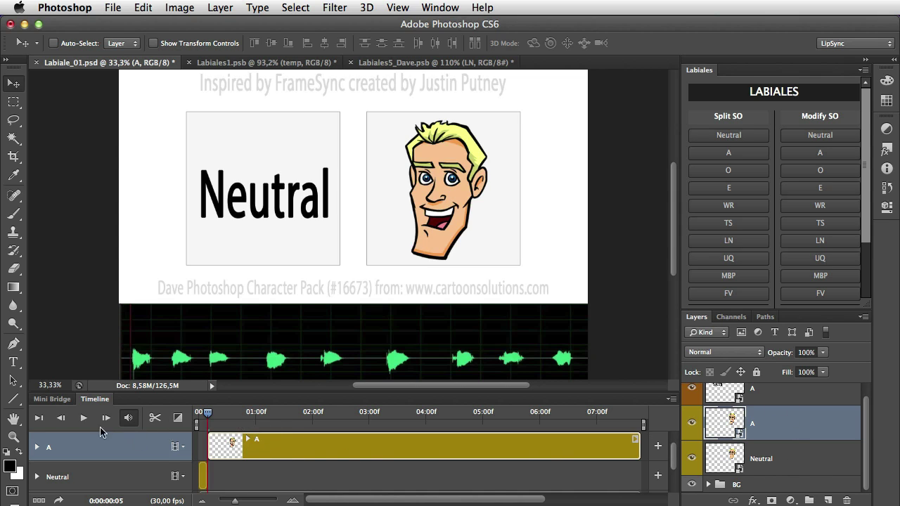
left_click_drag(264, 442, 263, 471)
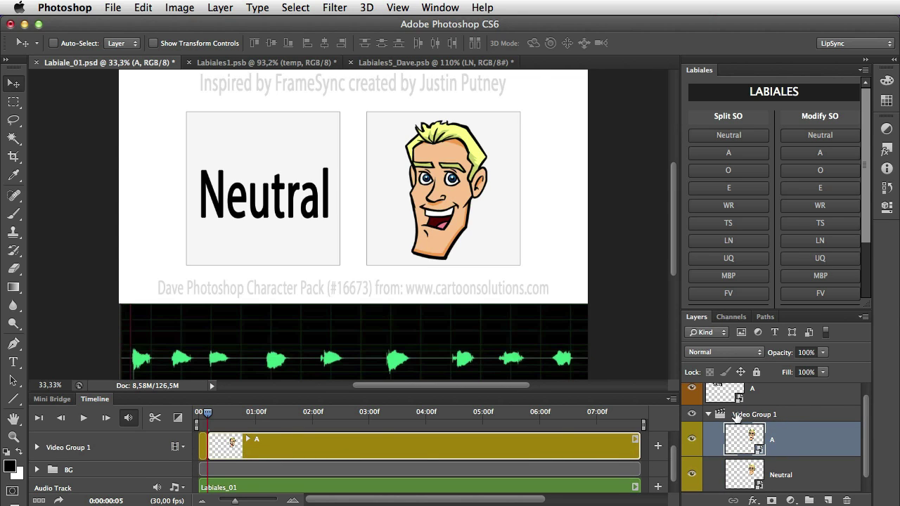
left_click_drag(217, 415, 226, 415)
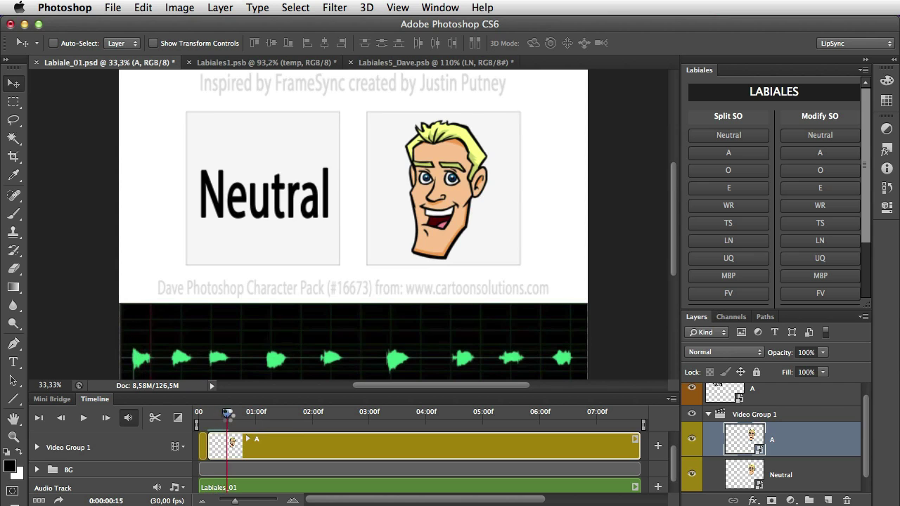
Split the clip into Neutral, O, Neutral, E and Neutral mouth shapes at successive sounds
left_click(732, 135)
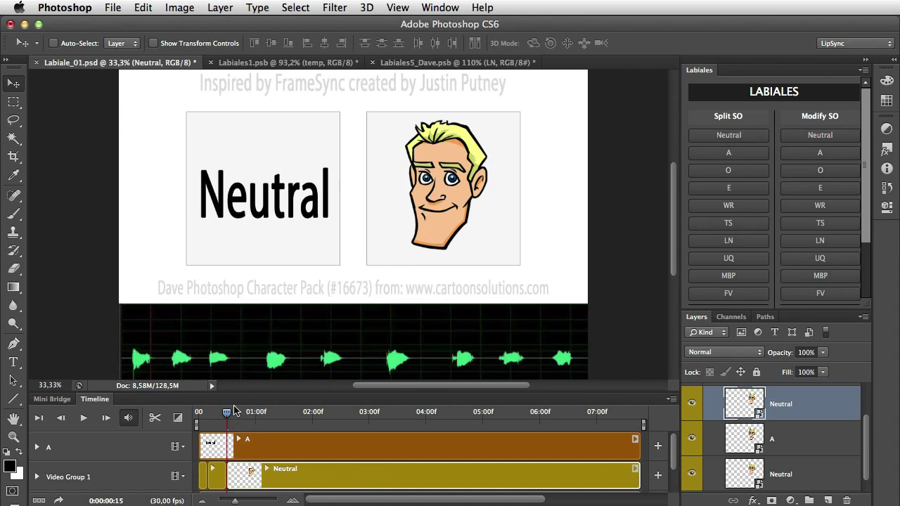
left_click_drag(228, 413, 248, 412)
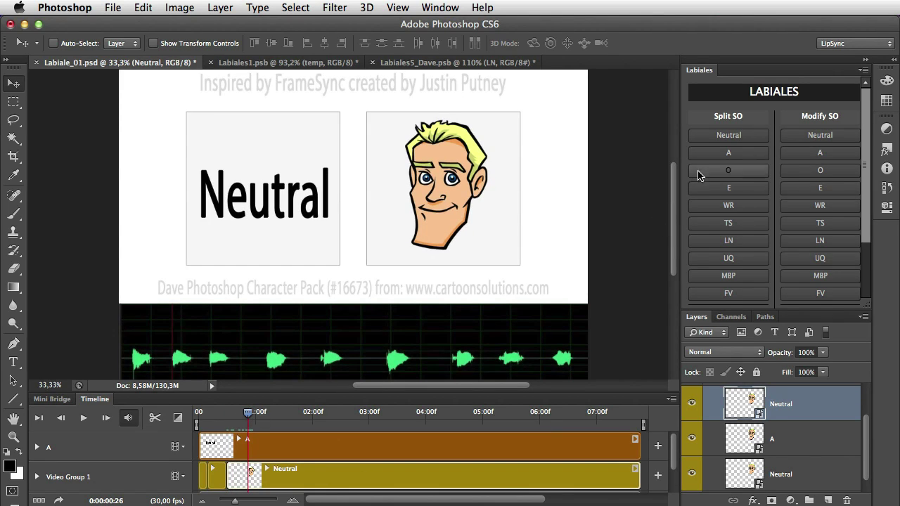
left_click(731, 170)
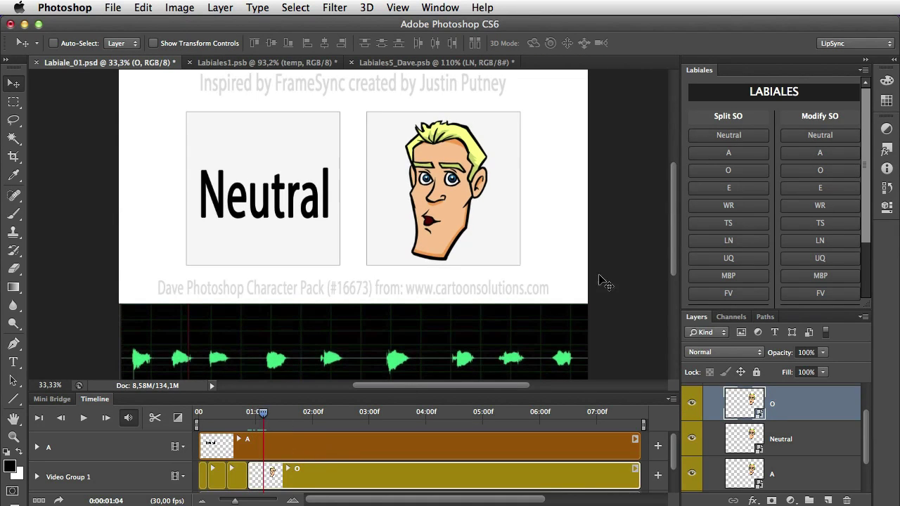
left_click(748, 134)
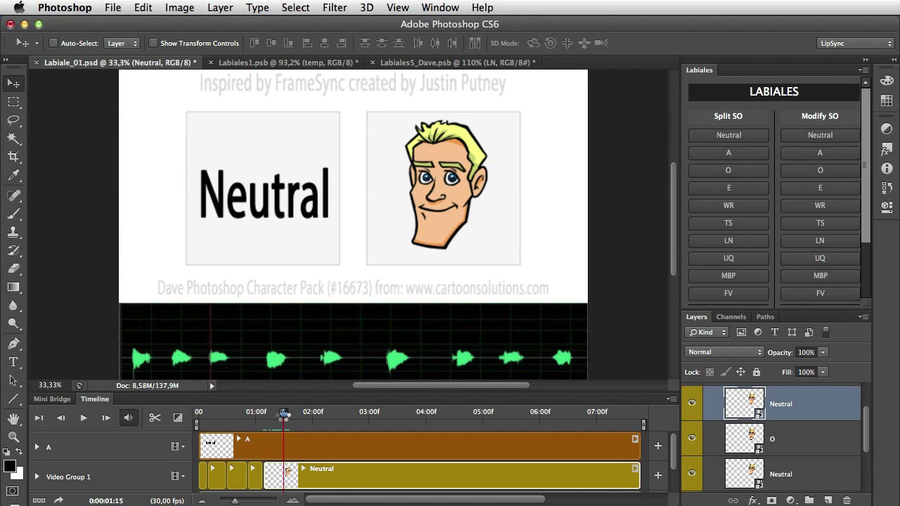
left_click(735, 187)
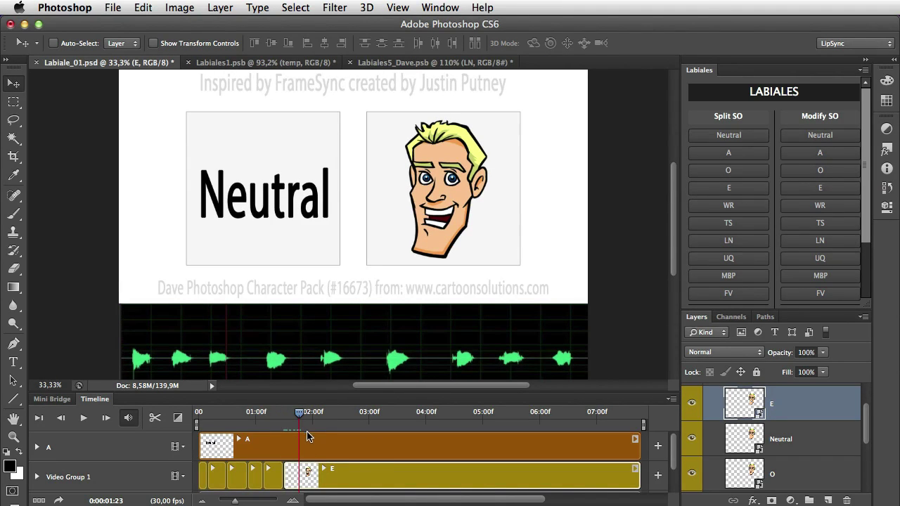
left_click(731, 136)
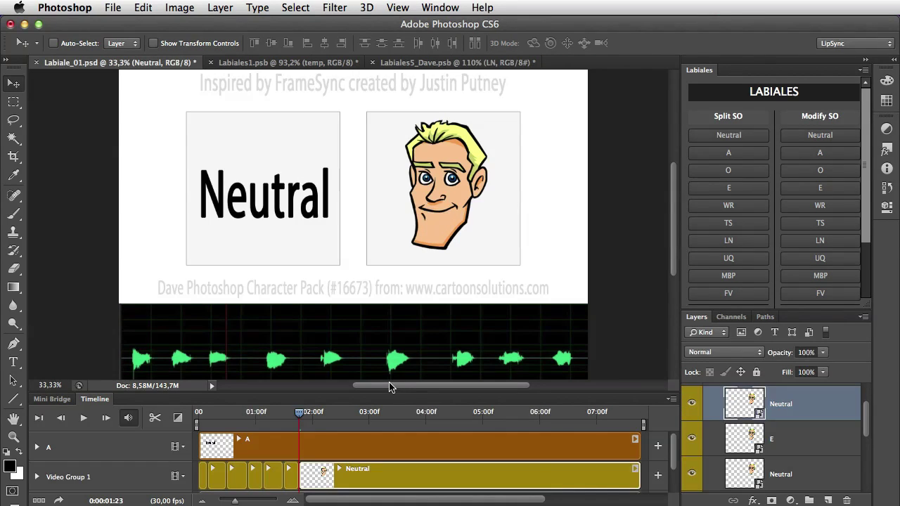
left_click_drag(303, 418, 258, 414)
Swap the 1-second-mark O clip's mouth to FV, then to the A shape
left_click(257, 481)
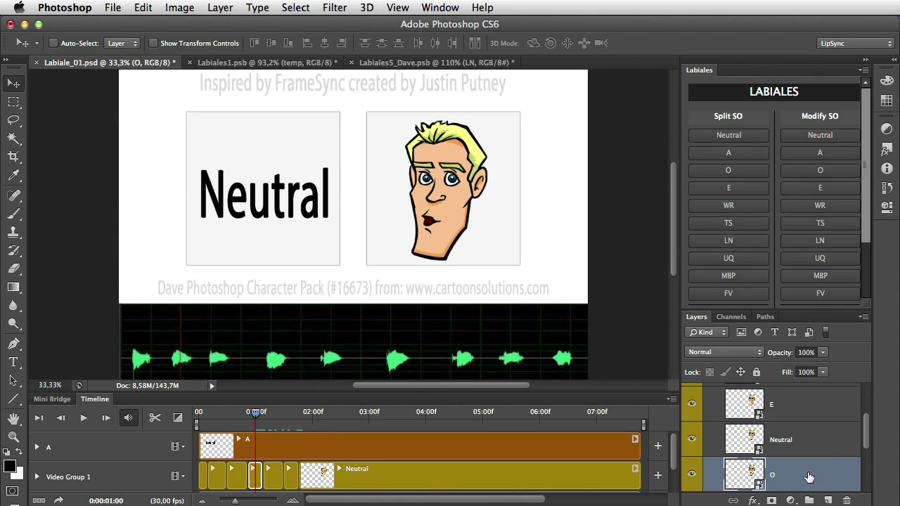
left_click(827, 295)
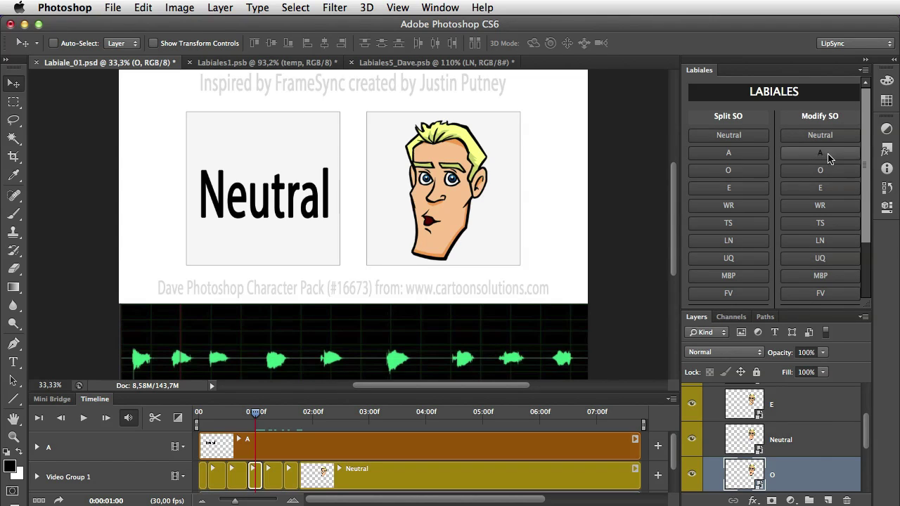
left_click(843, 189)
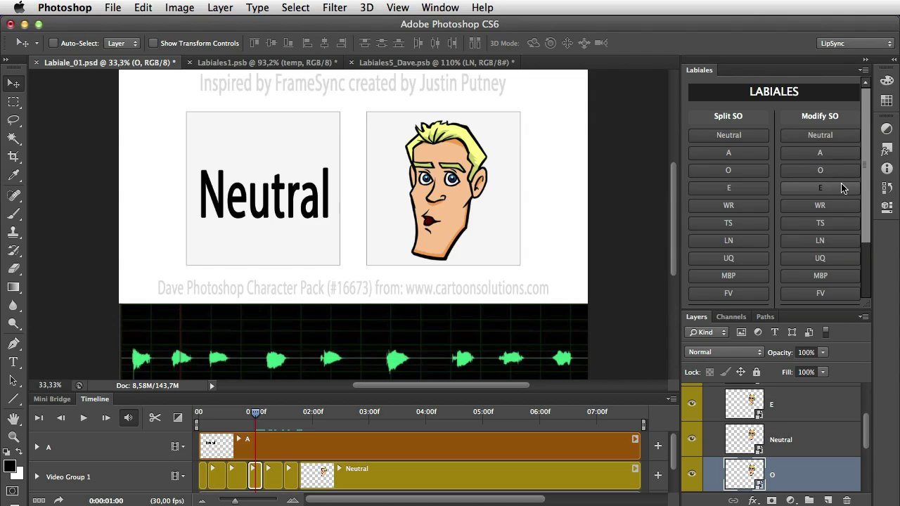
left_click(716, 137)
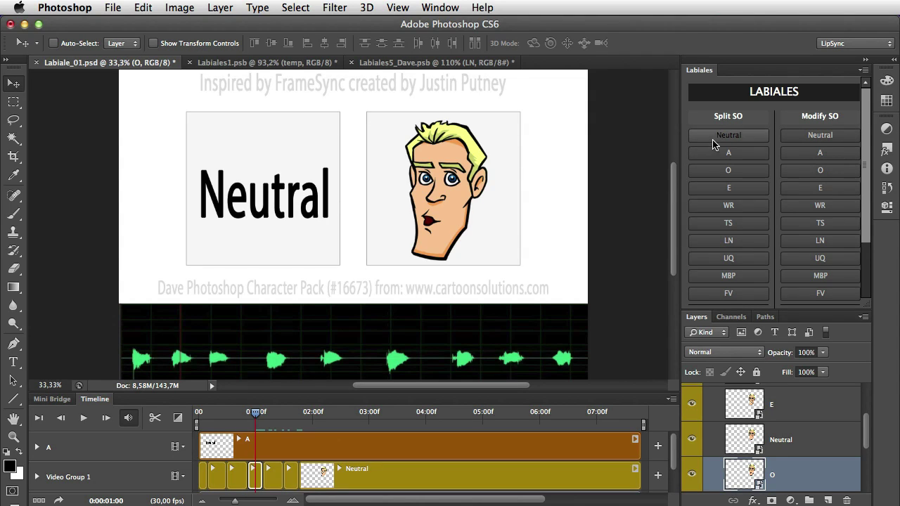
left_click(825, 296)
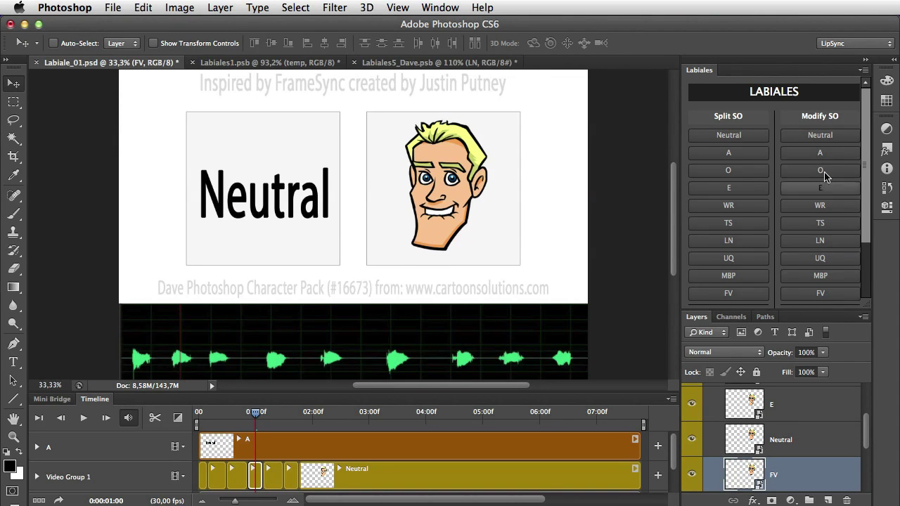
left_click(822, 153)
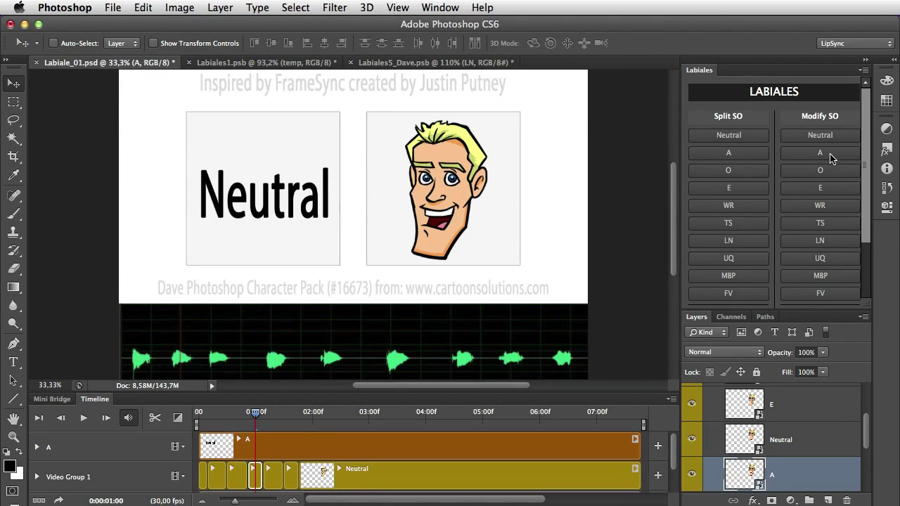